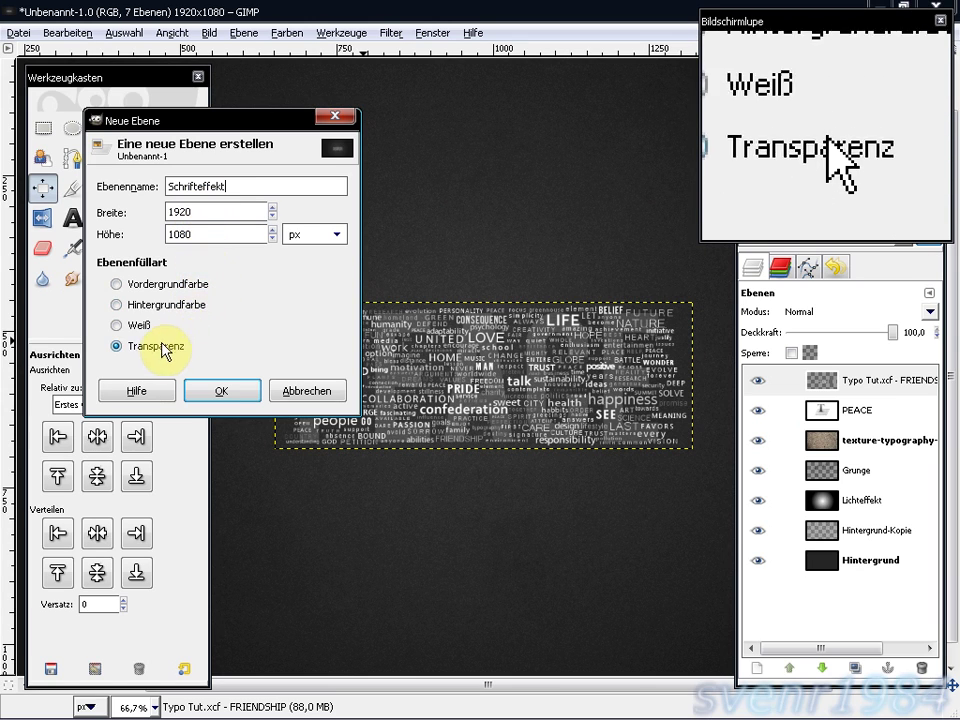
# - Confirm the new 1920×1080 layer 'Schrifteffekt' with Transparenz fill
pyautogui.click(212, 390)
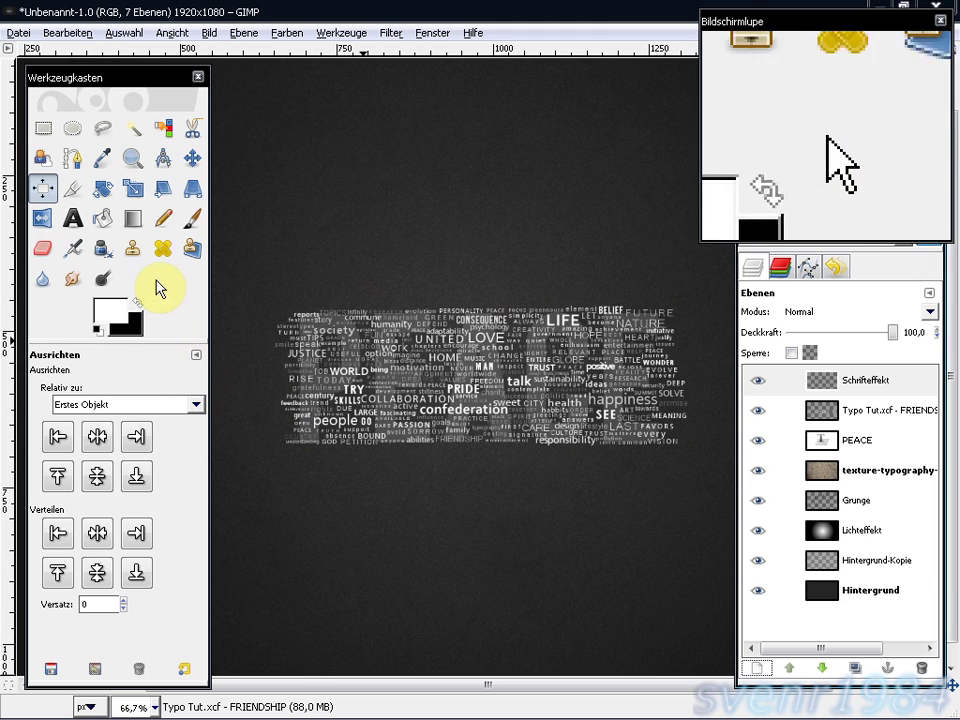
# - With the Blend tool, set foreground colour 969fa2 and background colour white (ffffff)
pyautogui.click(138, 222)
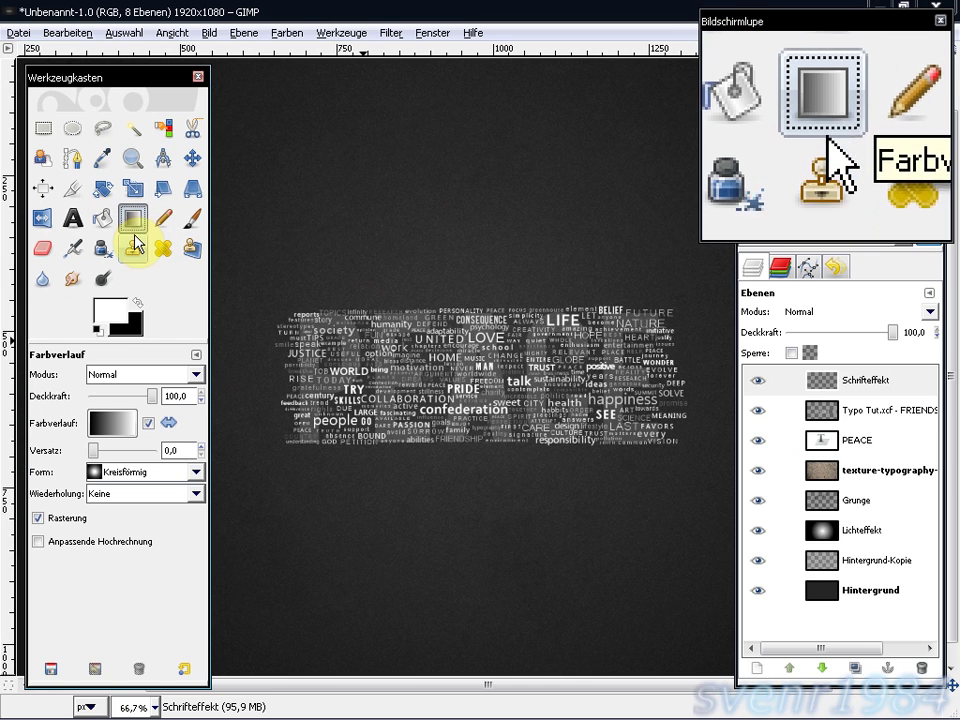
pyautogui.click(114, 300)
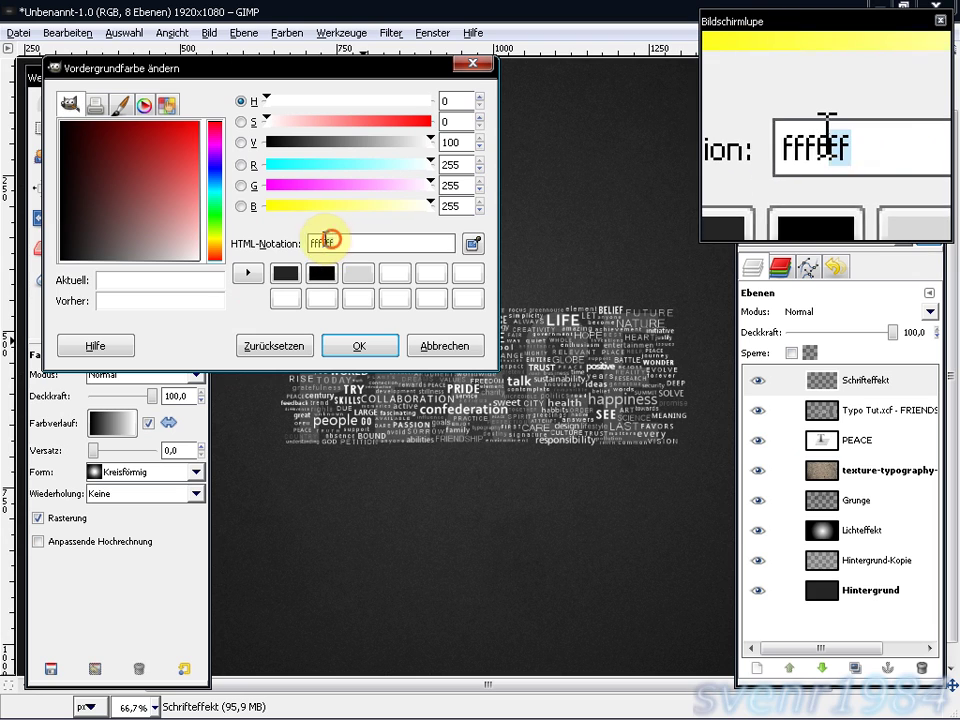
pyautogui.write('969fa2')
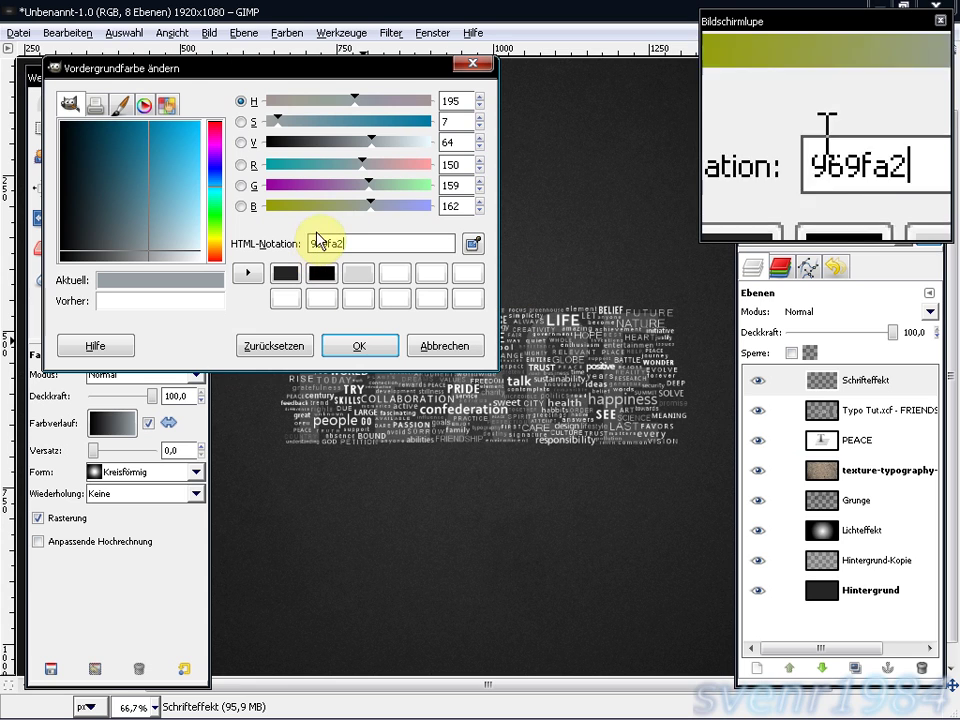
pyautogui.moveTo(290, 82)
pyautogui.mouseDown()
pyautogui.moveTo(472, 35)
pyautogui.moveTo(472, 84)
pyautogui.mouseUp()
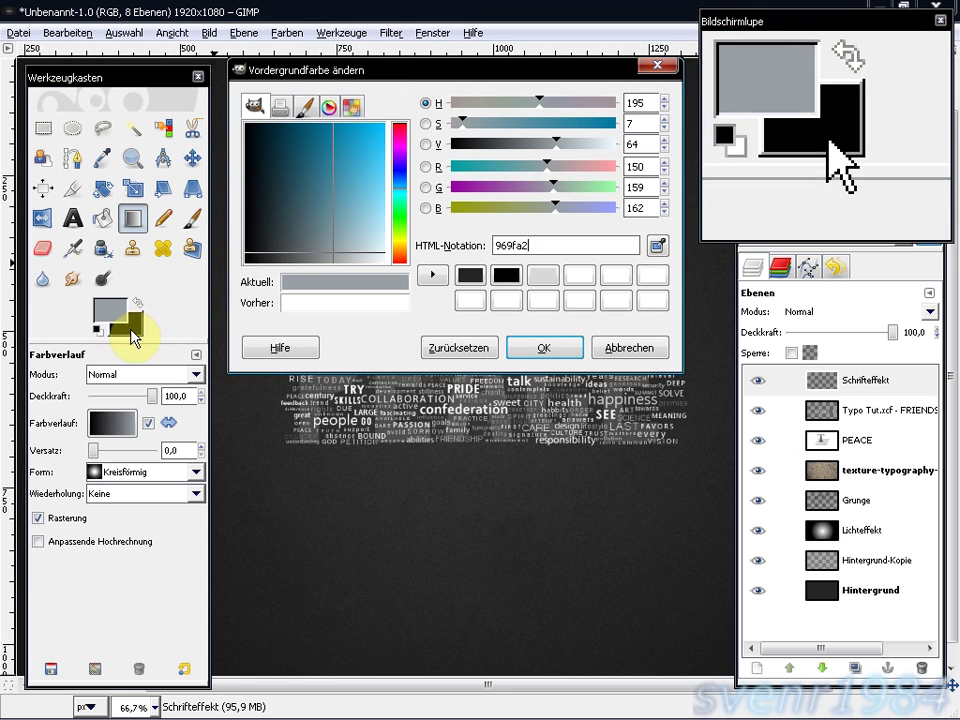
pyautogui.click(130, 326)
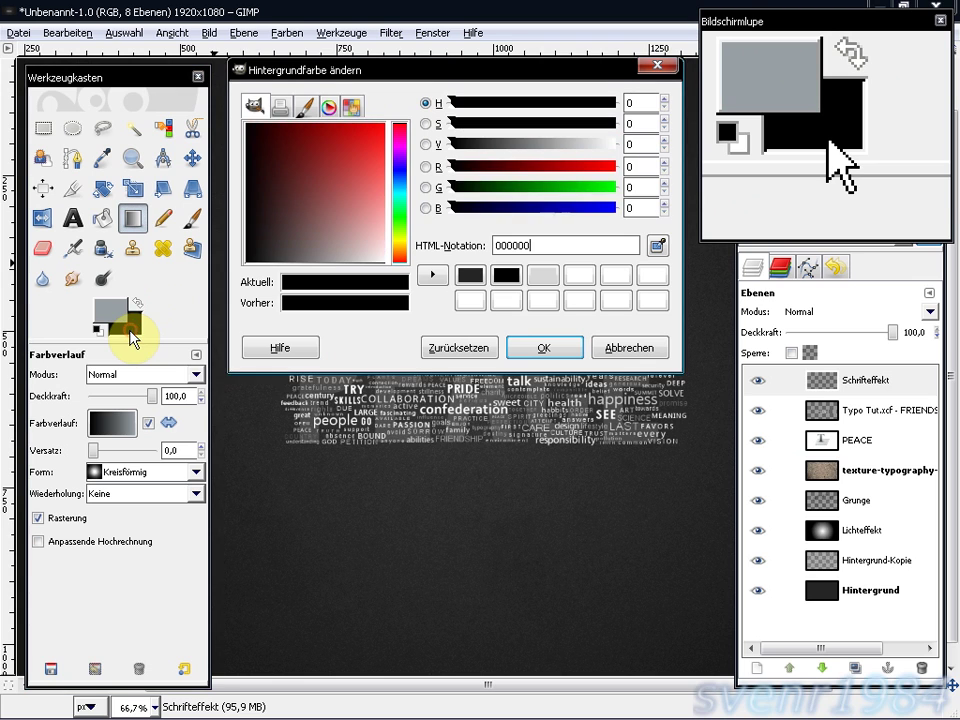
pyautogui.click(575, 282)
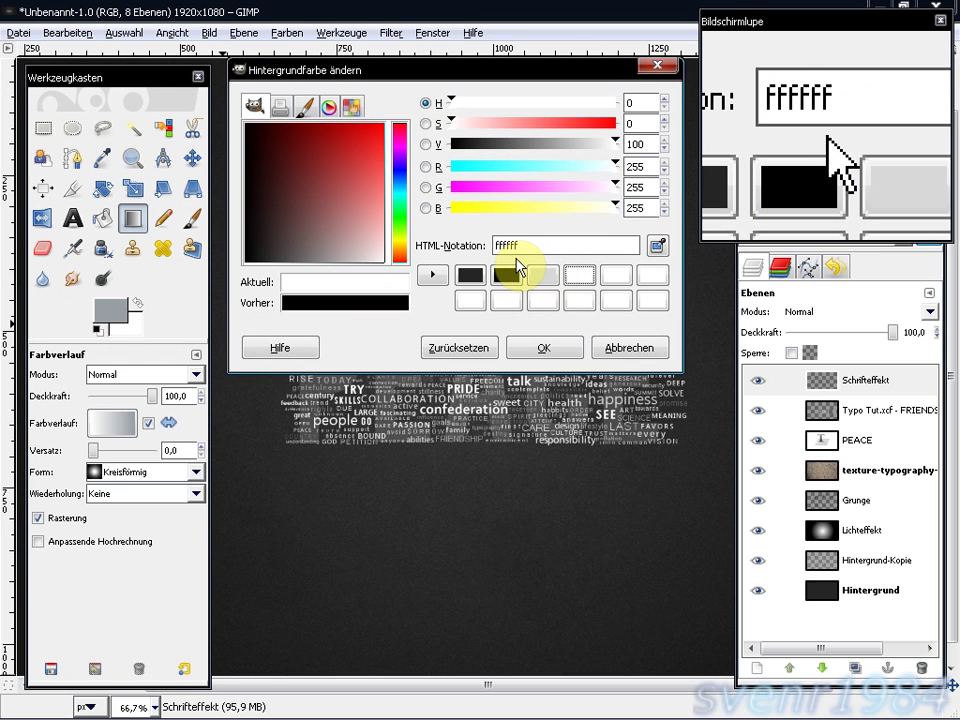
pyautogui.click(544, 347)
pyautogui.click(164, 454)
pyautogui.write('25')
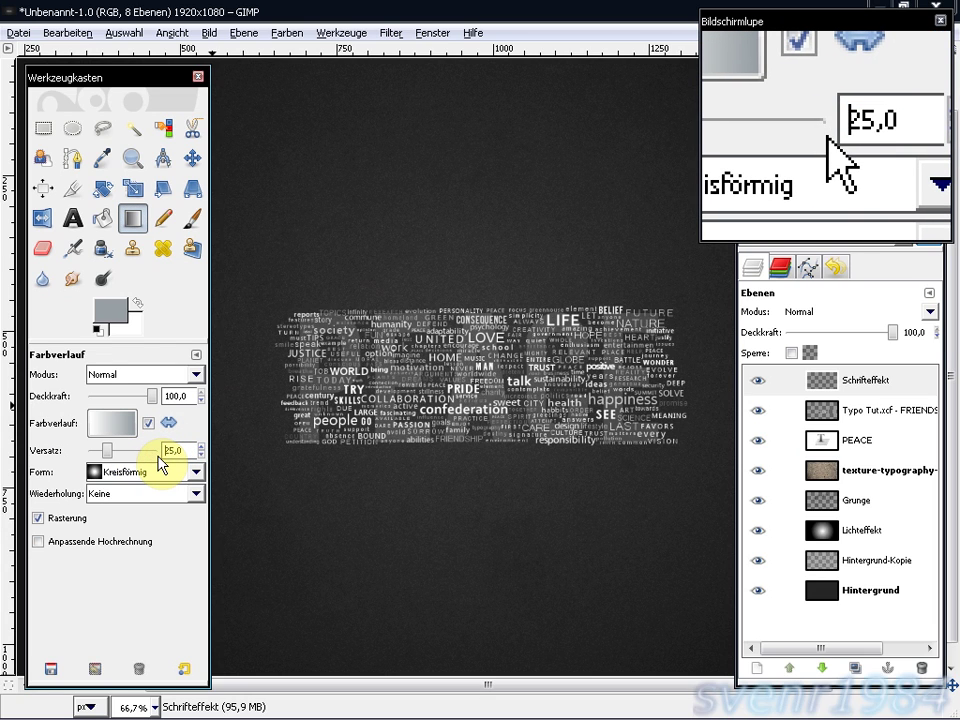
# - Change the gradient shape from Kreisförmig to Linear, keeping offset 25
pyautogui.click(100, 471)
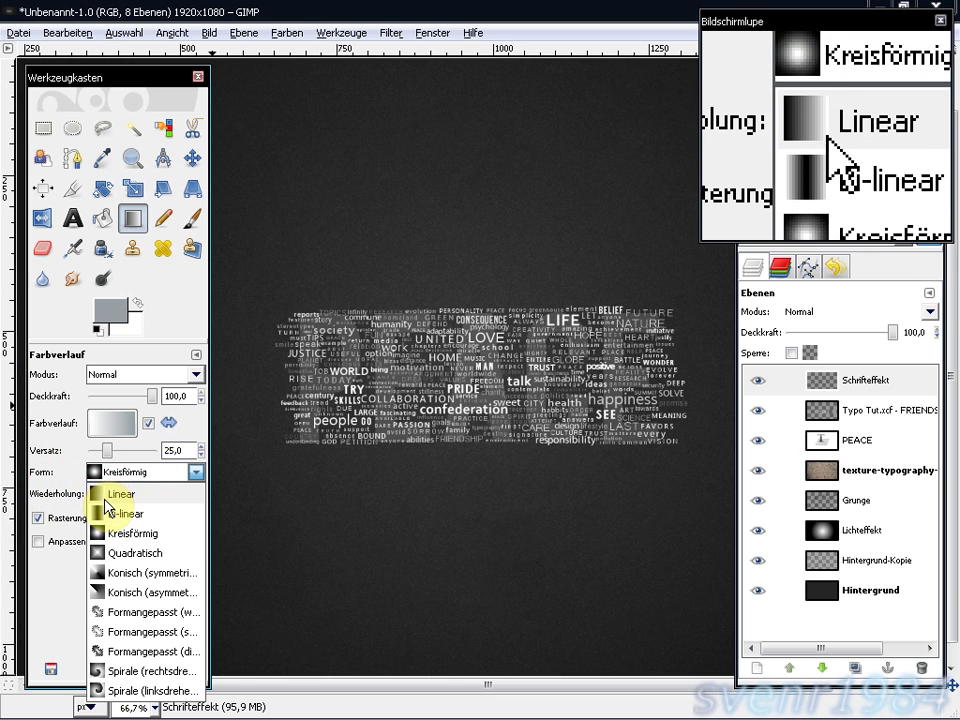
pyautogui.click(118, 497)
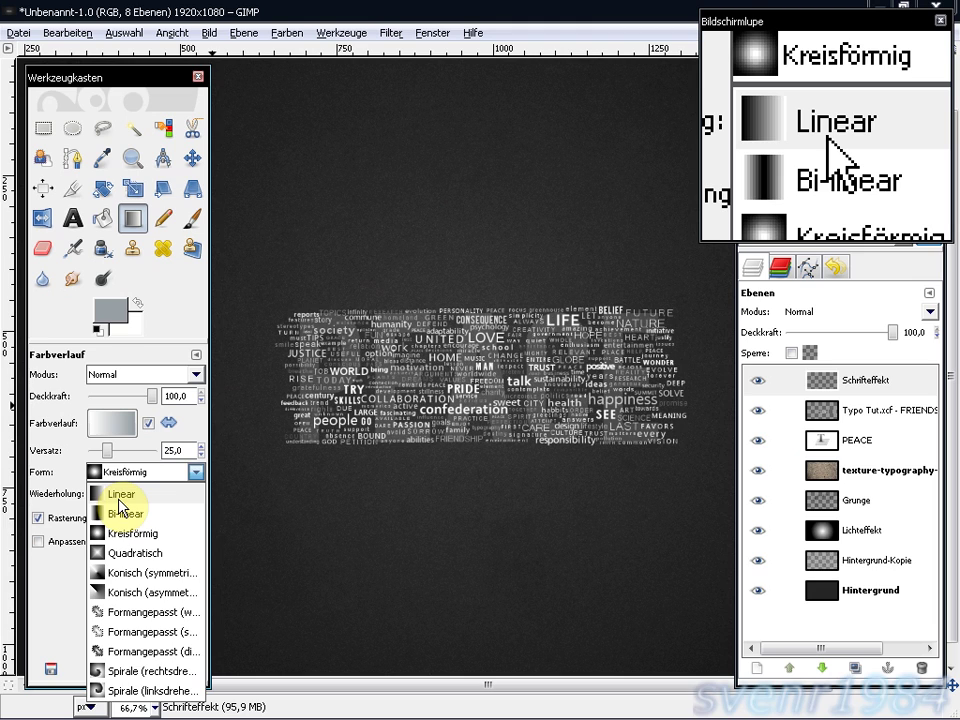
pyautogui.click(118, 498)
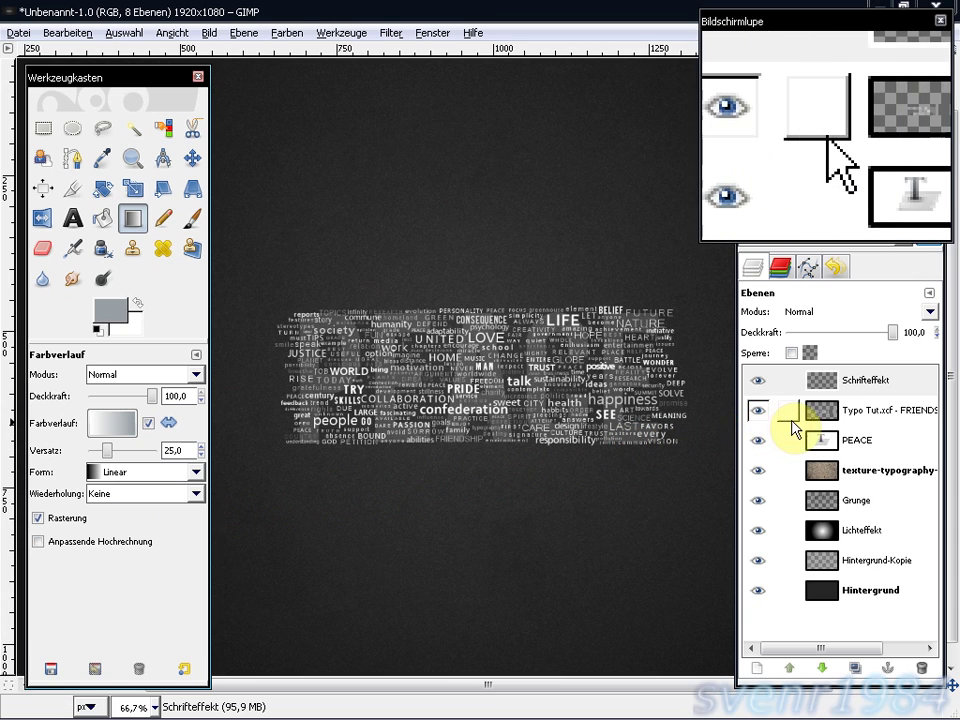
# - Select the Typo Tut text via Auswahl aus Alphakanal and drag a vertical gradient on Schrifteffekt
pyautogui.click(827, 415)
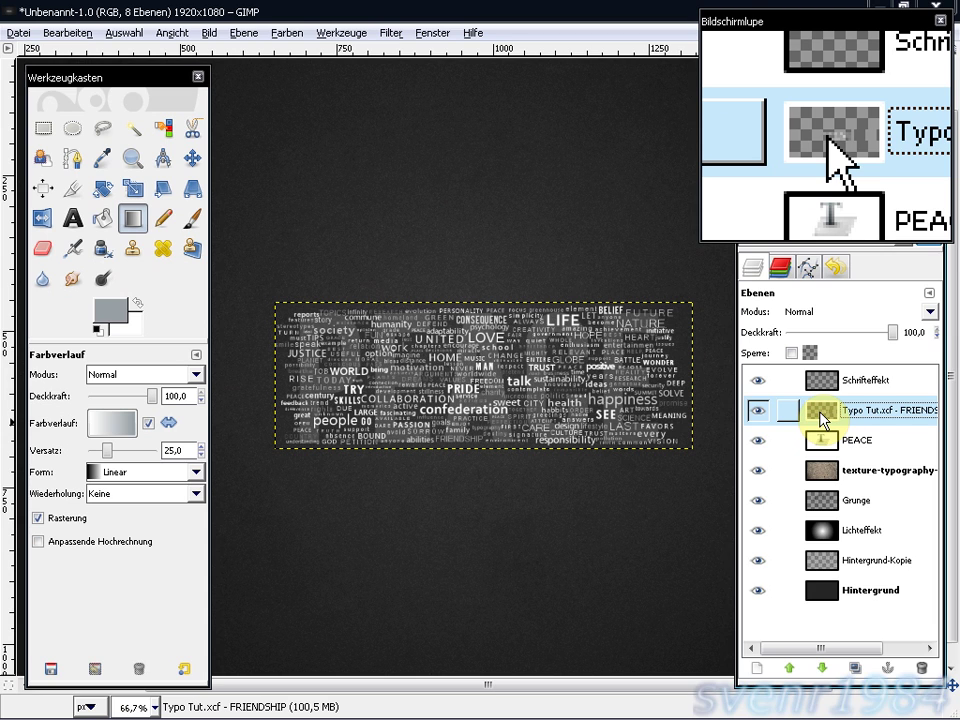
pyautogui.rightClick(820, 418)
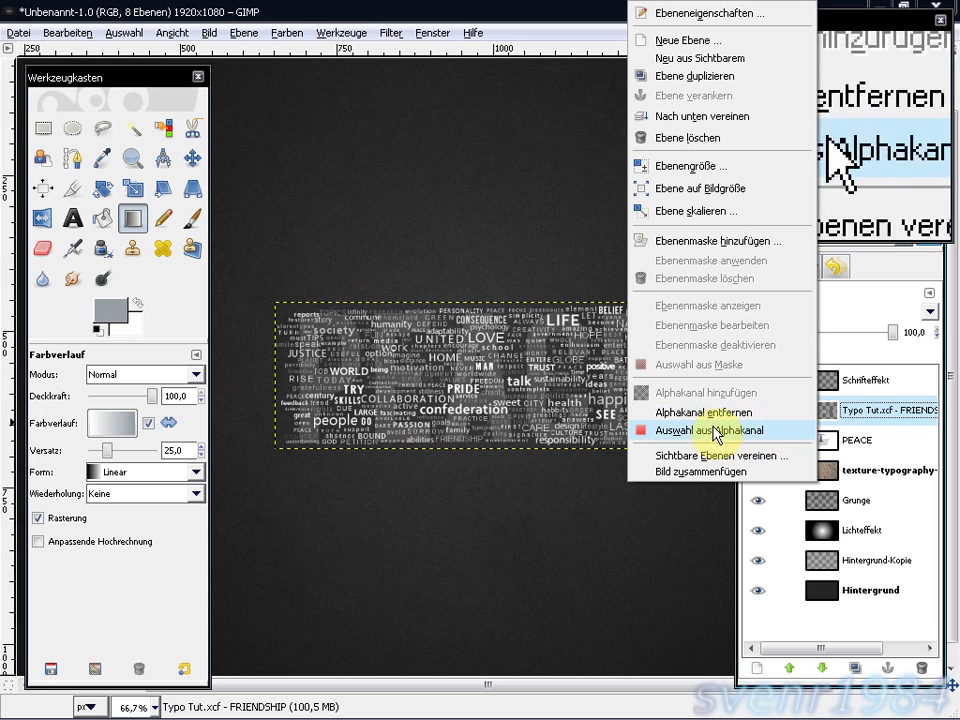
pyautogui.click(662, 437)
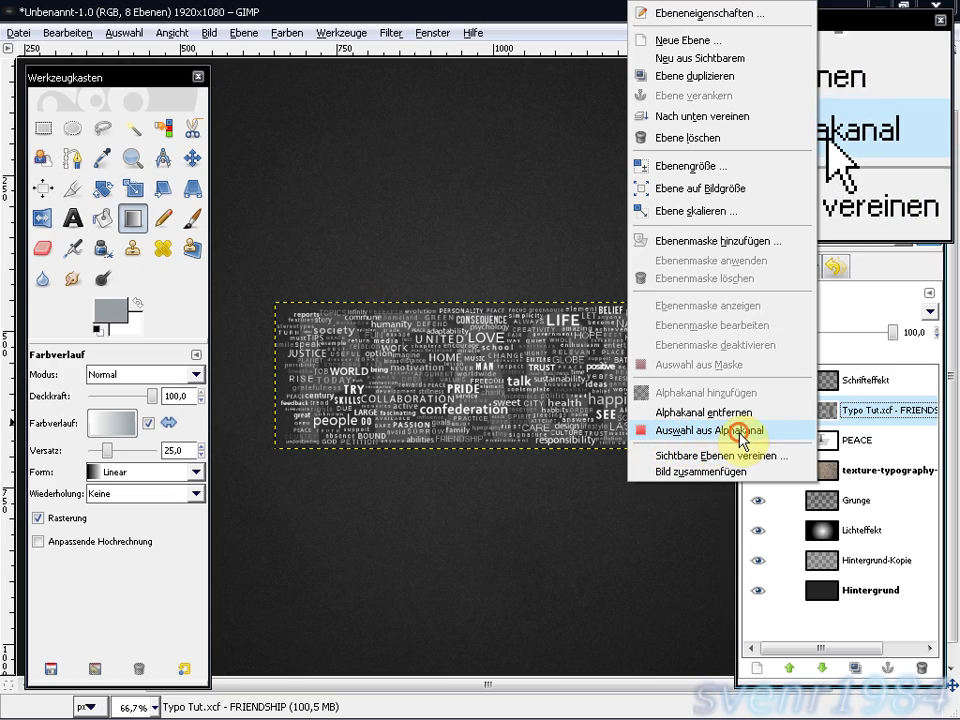
pyautogui.click(742, 437)
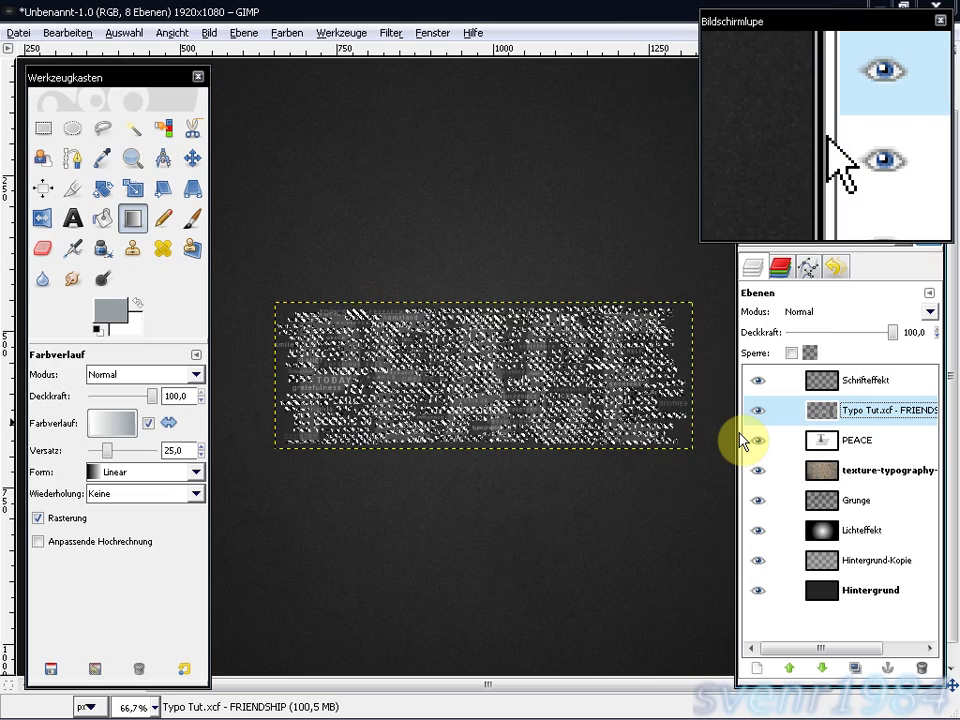
pyautogui.click(858, 390)
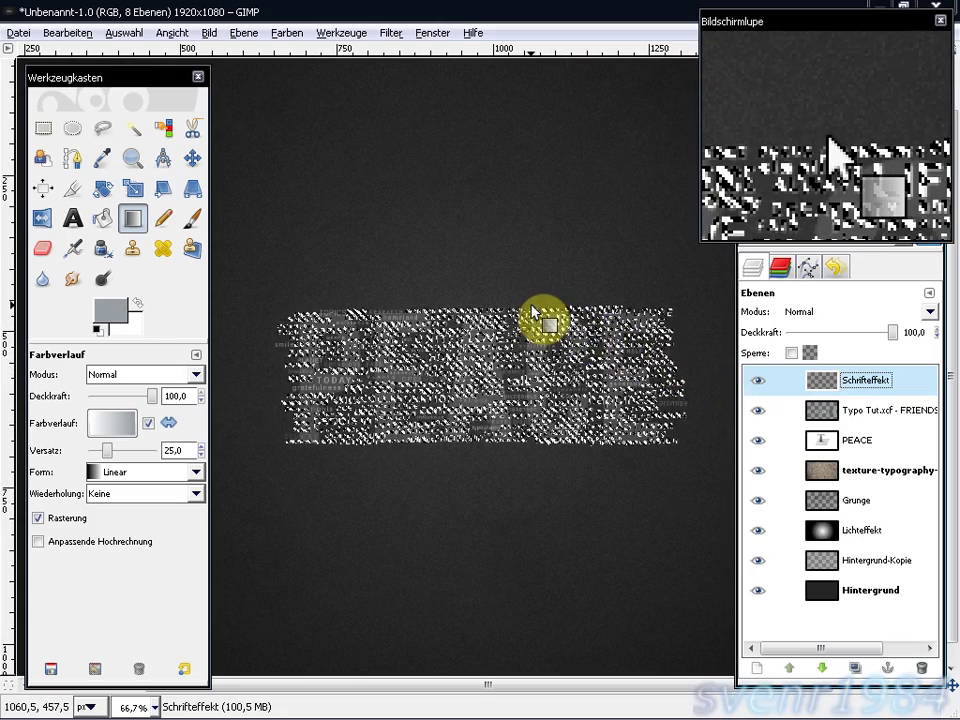
pyautogui.moveTo(533, 312); pyautogui.dragTo(524, 448)
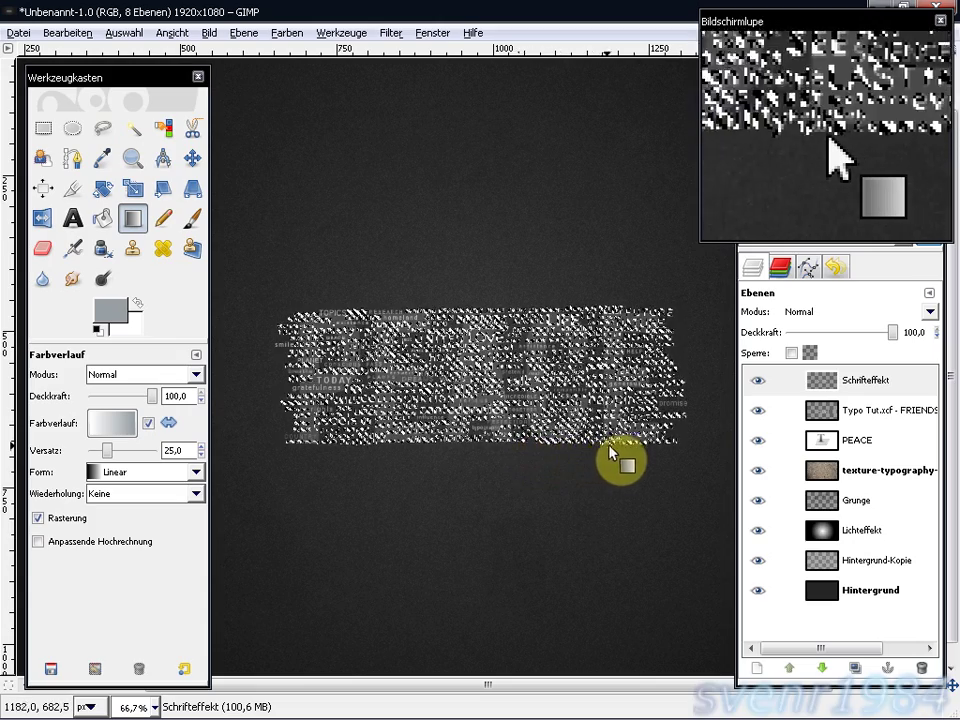
# - Load the PEACE layer's alpha channel as the selection
pyautogui.click(830, 453)
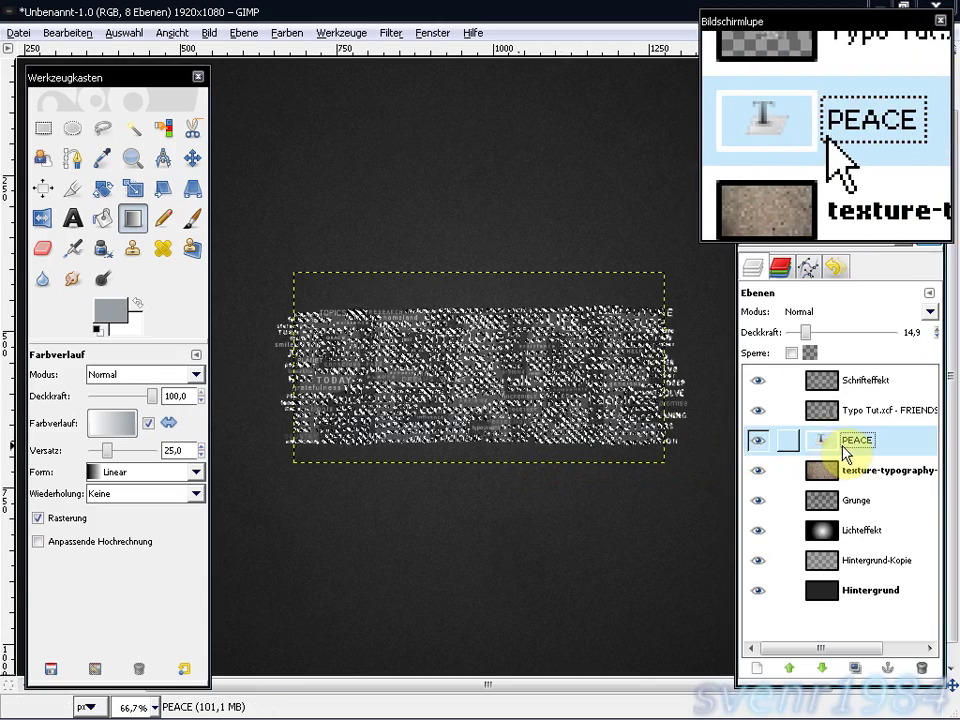
pyautogui.rightClick(821, 440)
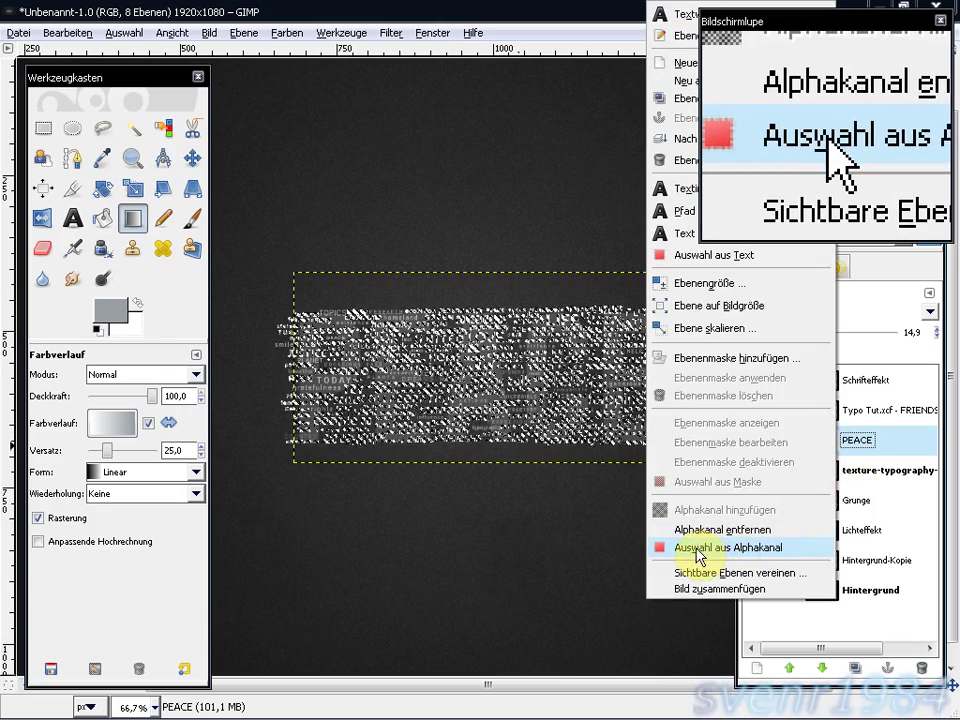
pyautogui.click(748, 557)
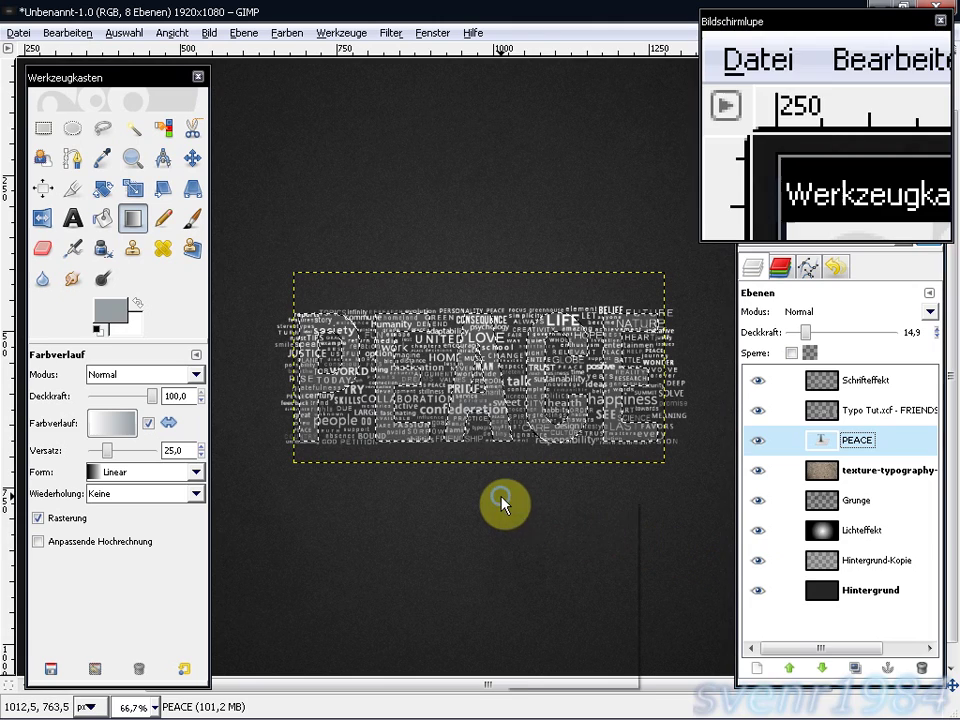
# - Invert the selection, toggle the word-cloud layer's visibility, and make Schrifteffekt active
pyautogui.rightClick(502, 499)
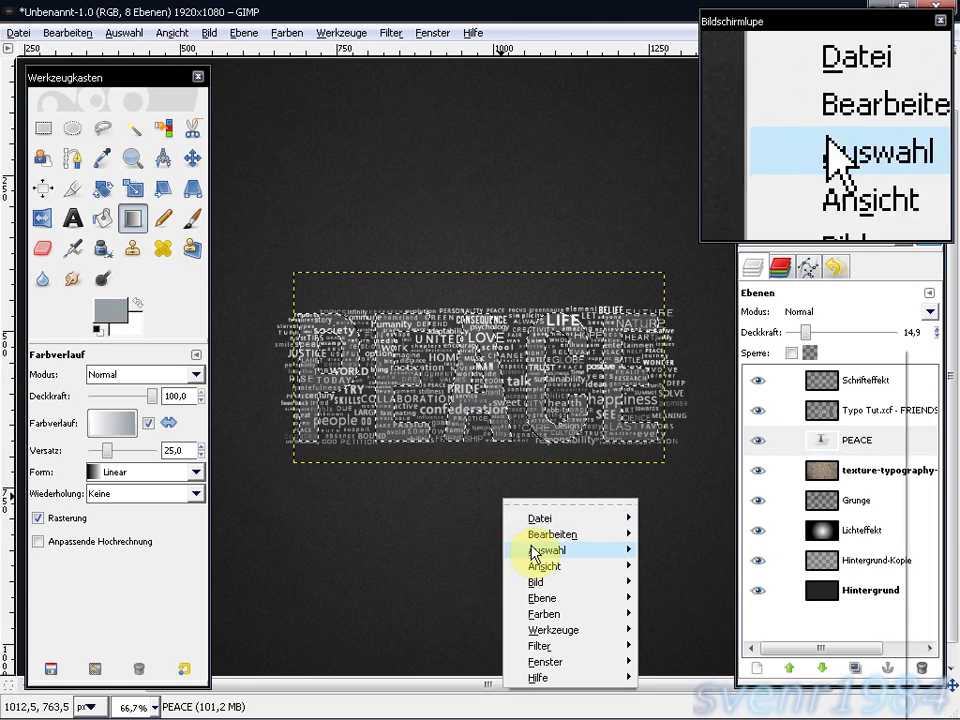
pyautogui.moveTo(547, 550)
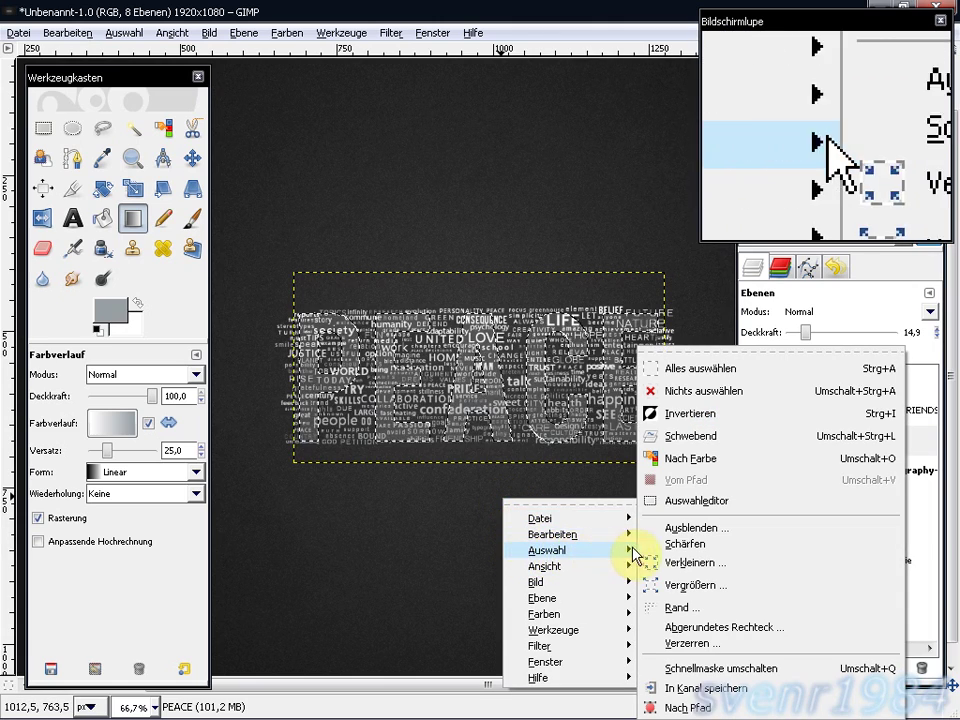
pyautogui.click(689, 413)
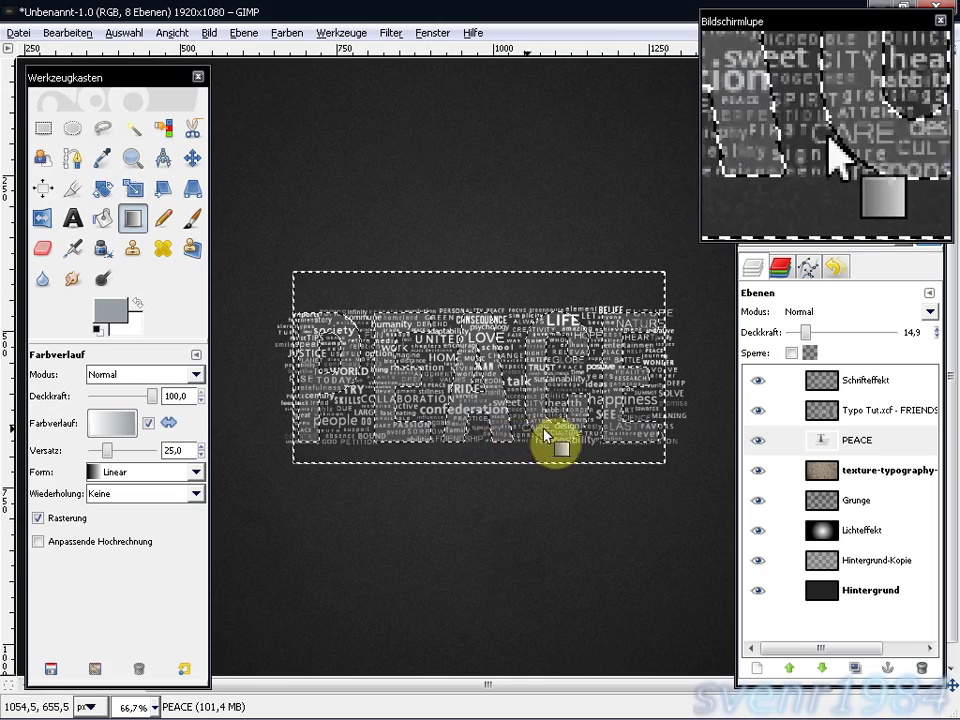
pyautogui.click(757, 410)
pyautogui.click(853, 385)
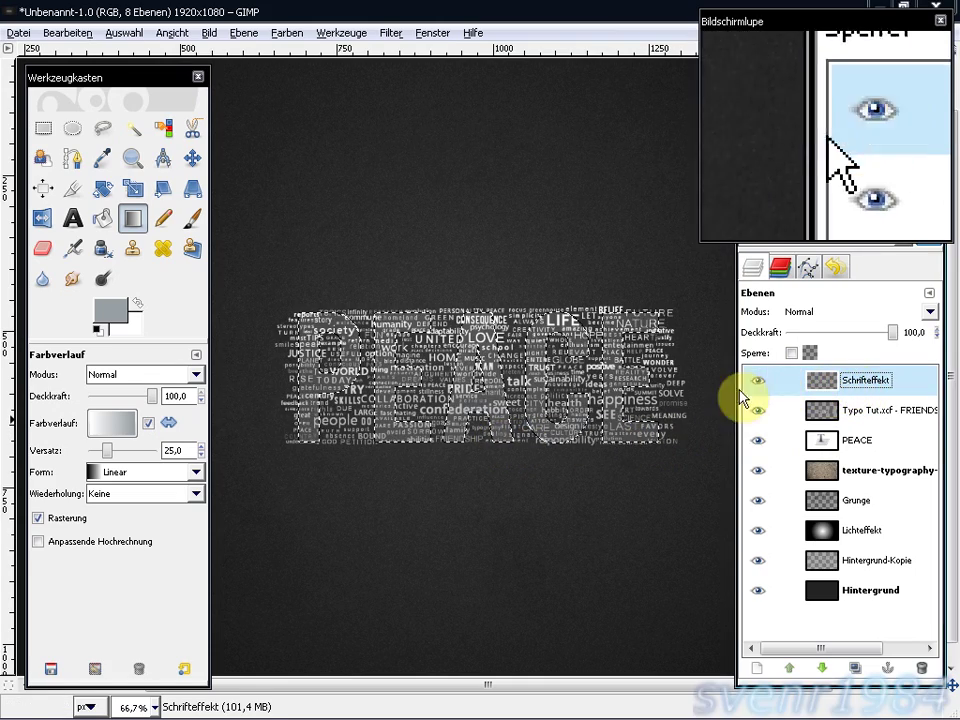
# - Delete the selected Schrifteffekt pixels, set its opacity to 90, and choose Nichts auswählen
pyautogui.rightClick(447, 391)
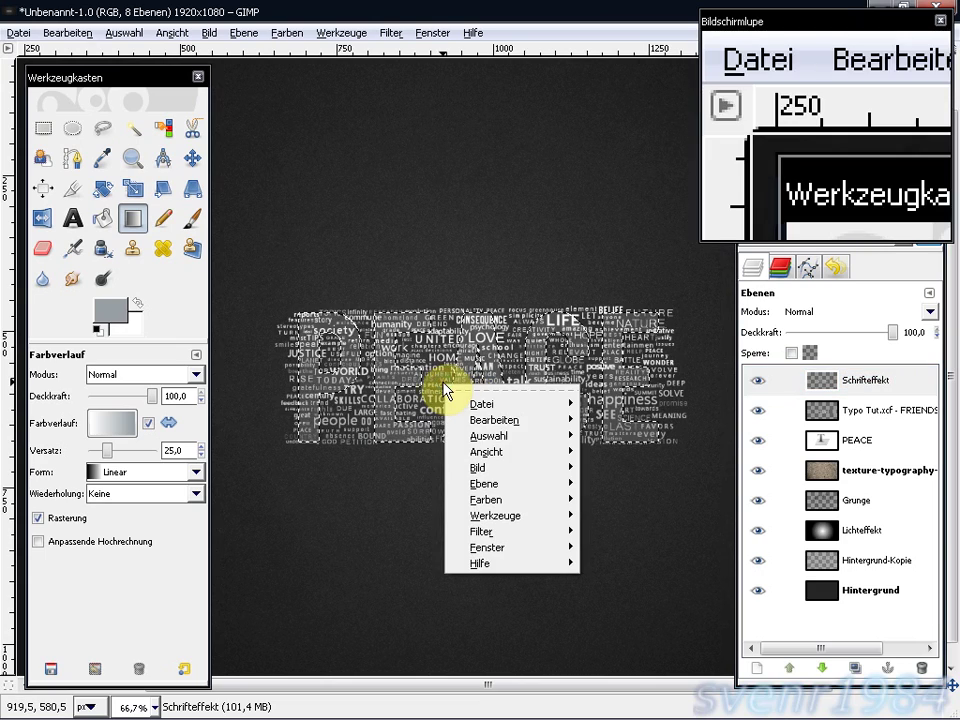
pyautogui.moveTo(495, 420)
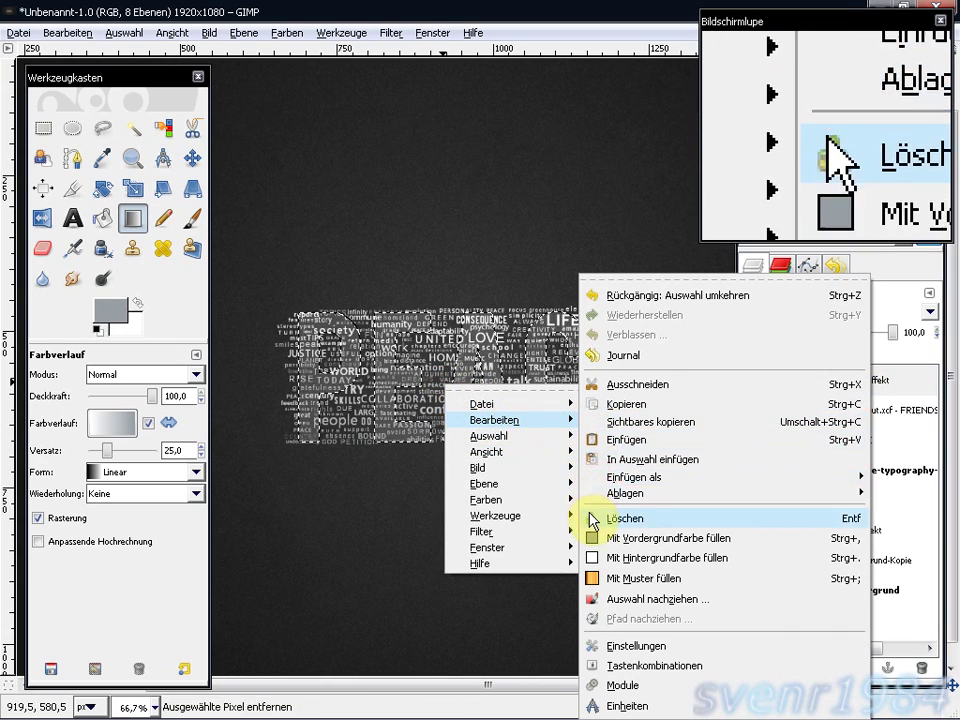
pyautogui.click(620, 522)
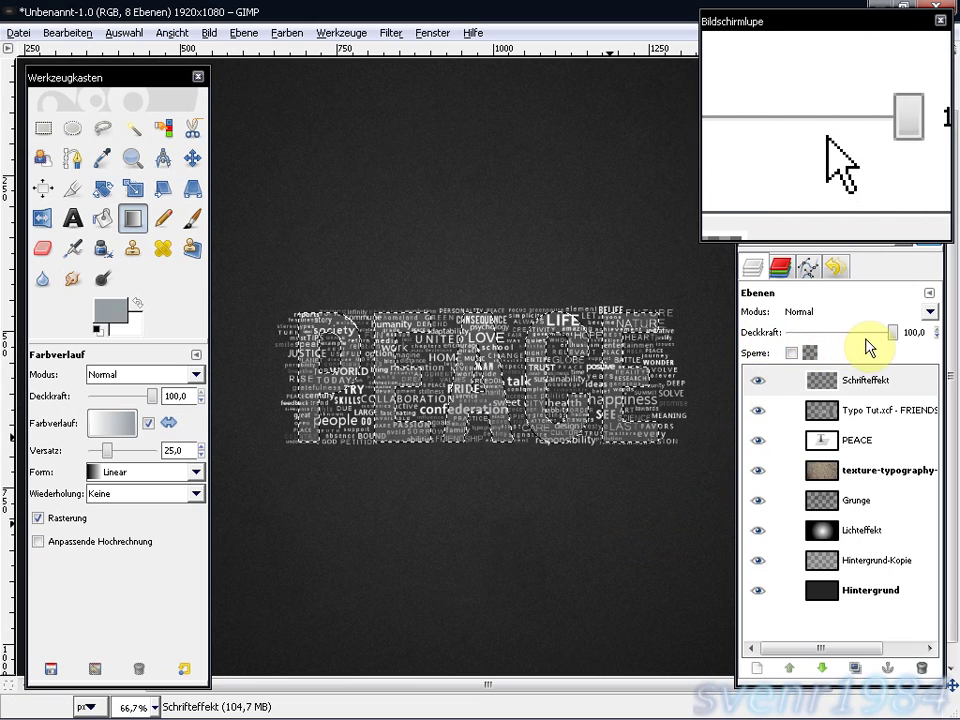
pyautogui.click(922, 336)
pyautogui.moveTo(922, 336); pyautogui.dragTo(903, 334)
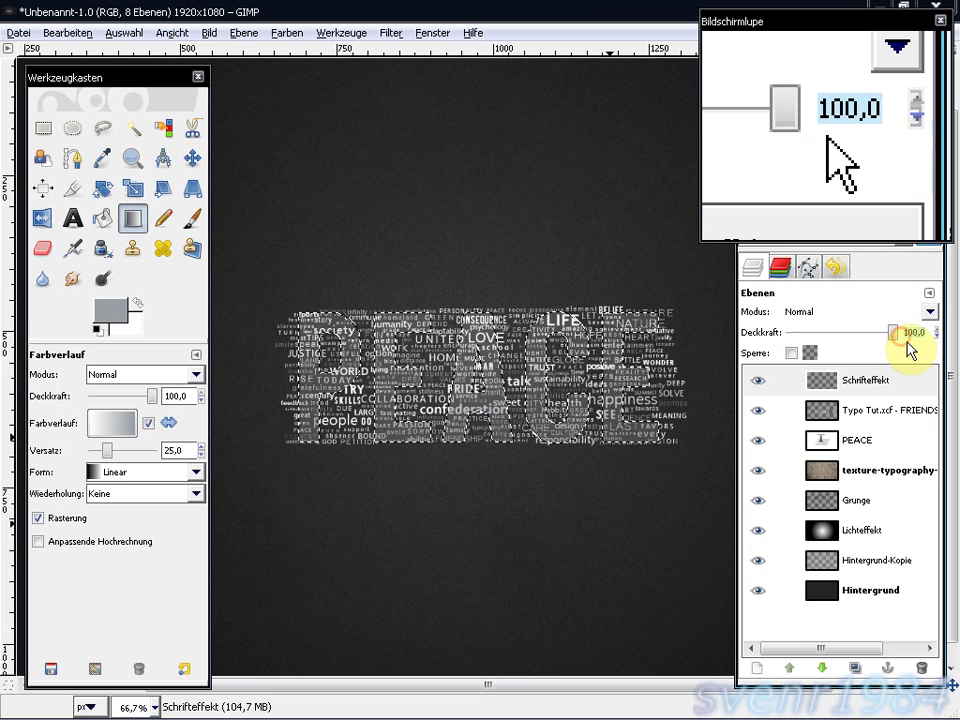
pyautogui.write('90')
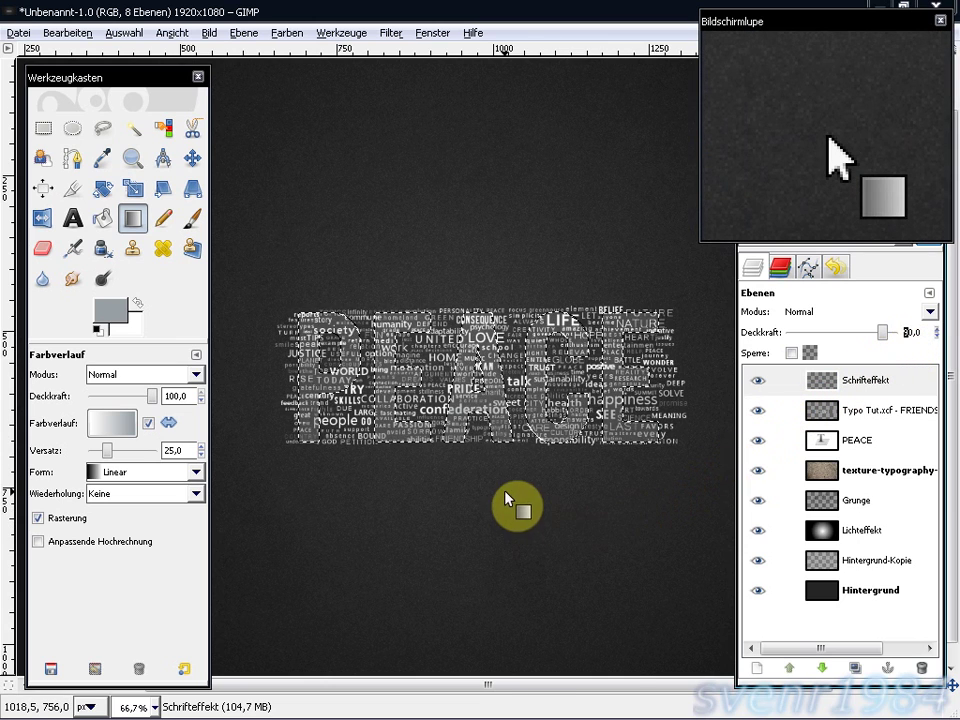
pyautogui.rightClick(505, 493)
pyautogui.moveTo(551, 545)
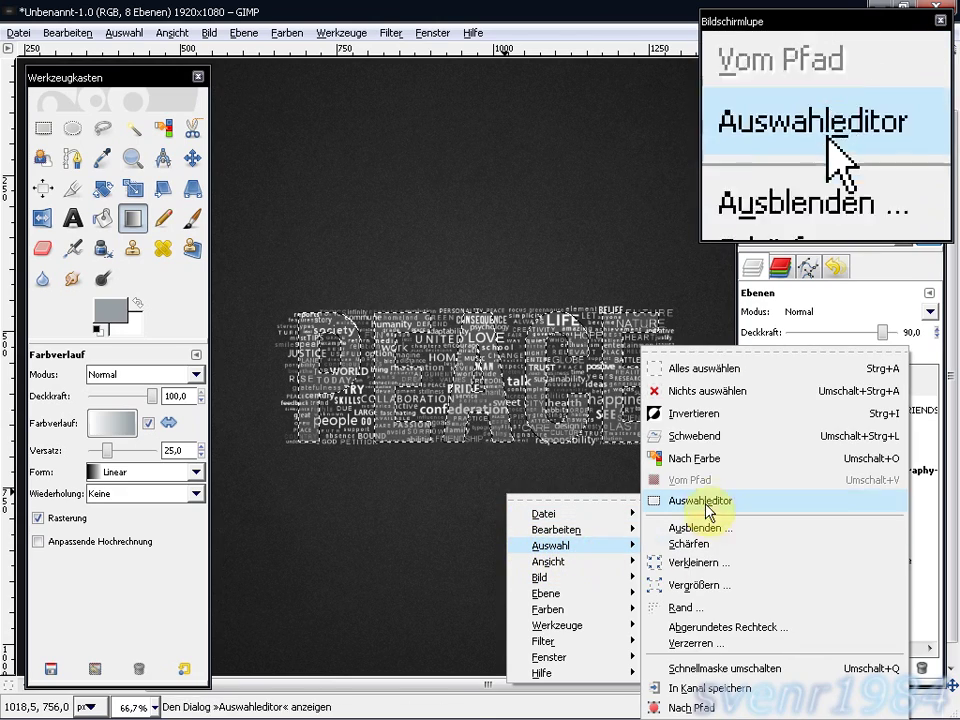
pyautogui.click(707, 391)
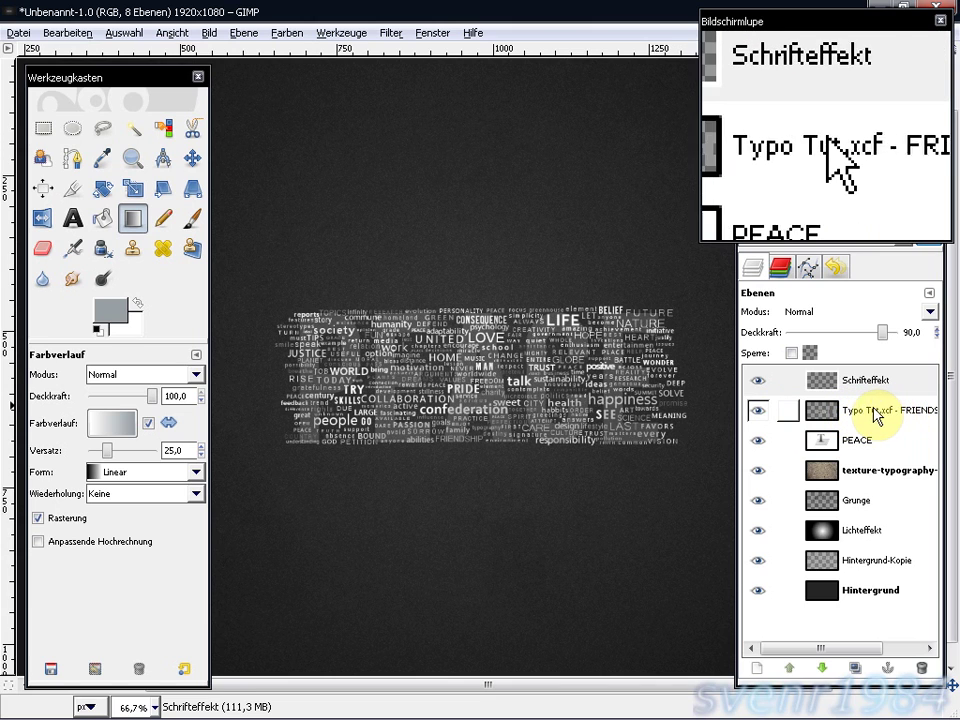
# - Lower the Typo Tut word-cloud layer's opacity to 25 and bring up the canvas menu for filters
pyautogui.click(838, 412)
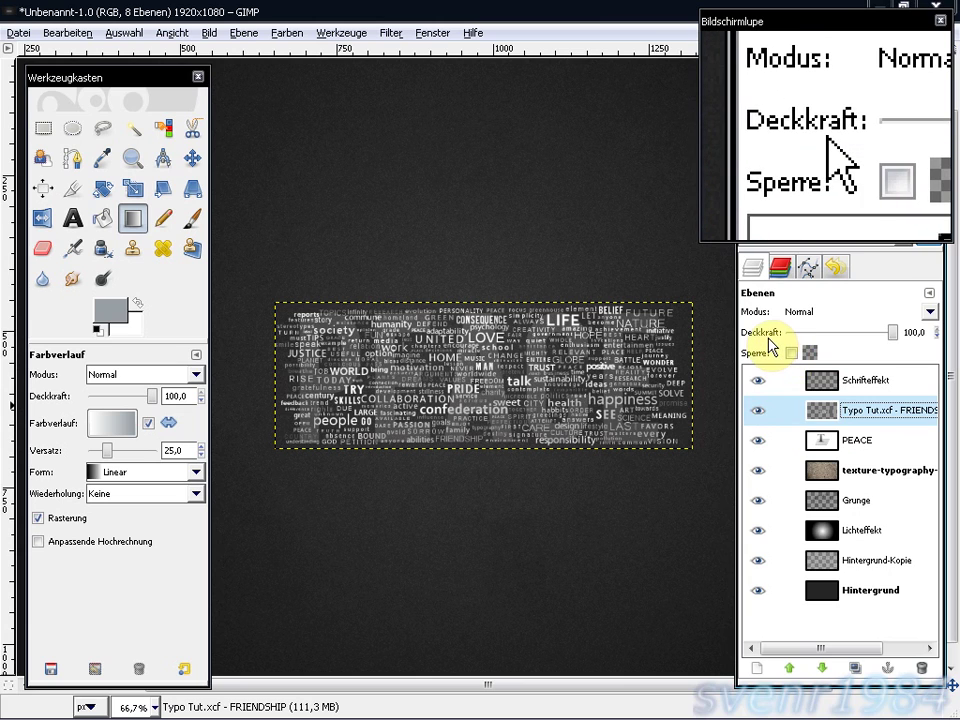
pyautogui.click(917, 333)
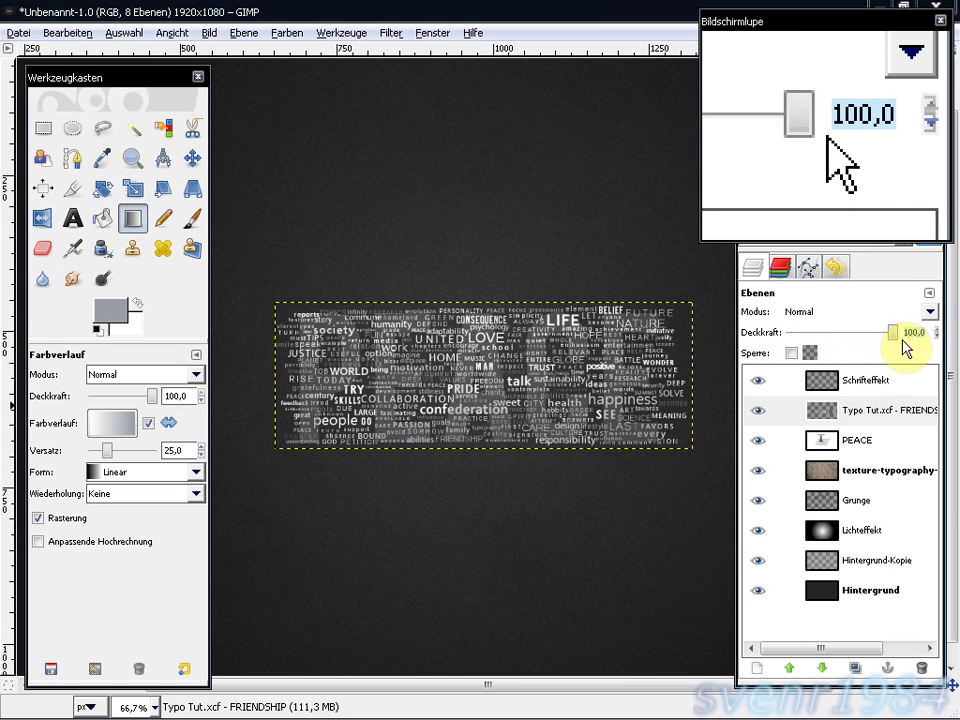
pyautogui.write('25')
pyautogui.press('Return')
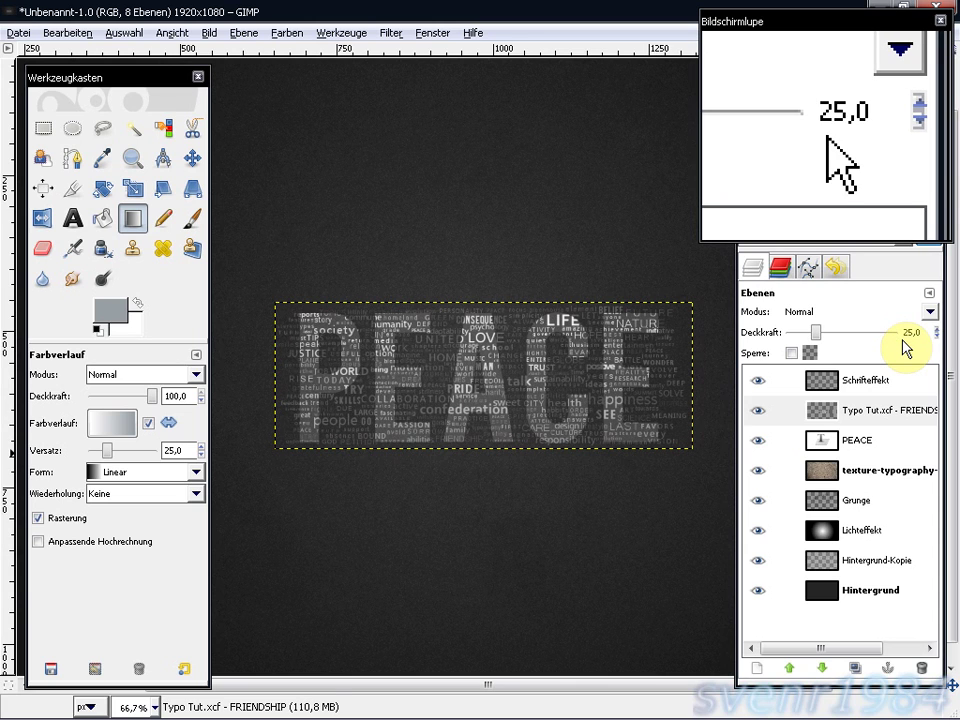
pyautogui.click(827, 413)
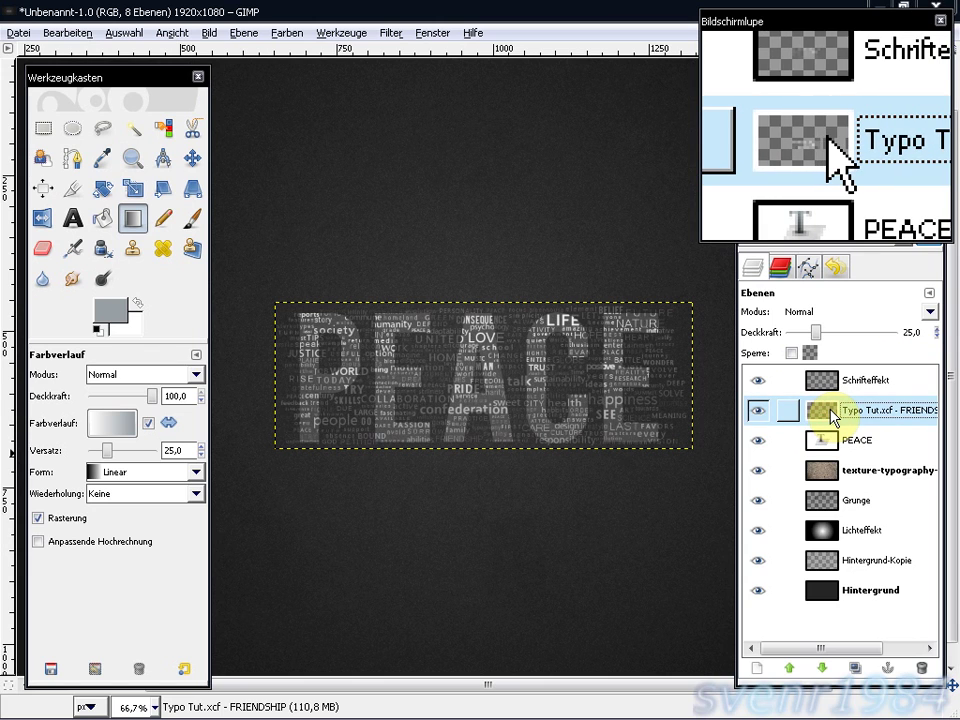
pyautogui.rightClick(493, 493)
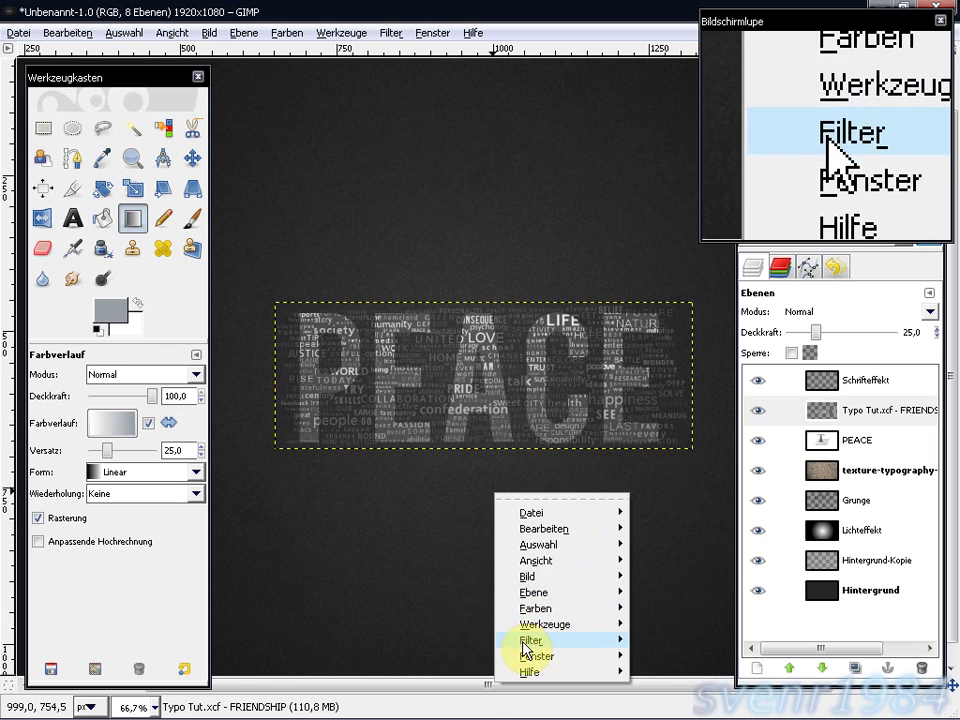
pyautogui.moveTo(531, 640)
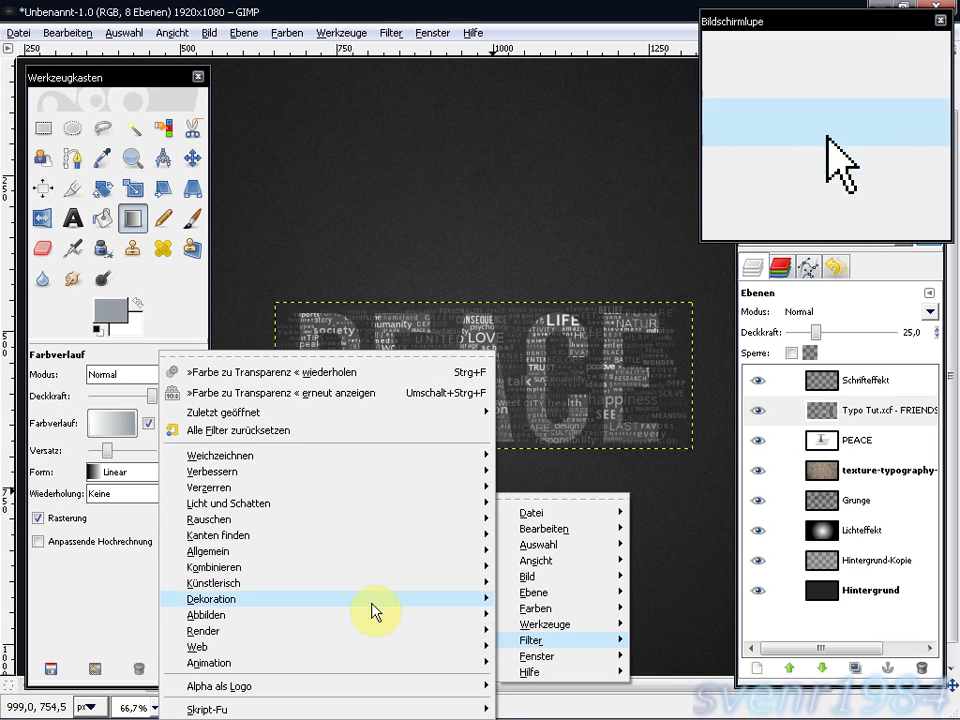
pyautogui.moveTo(220, 455)
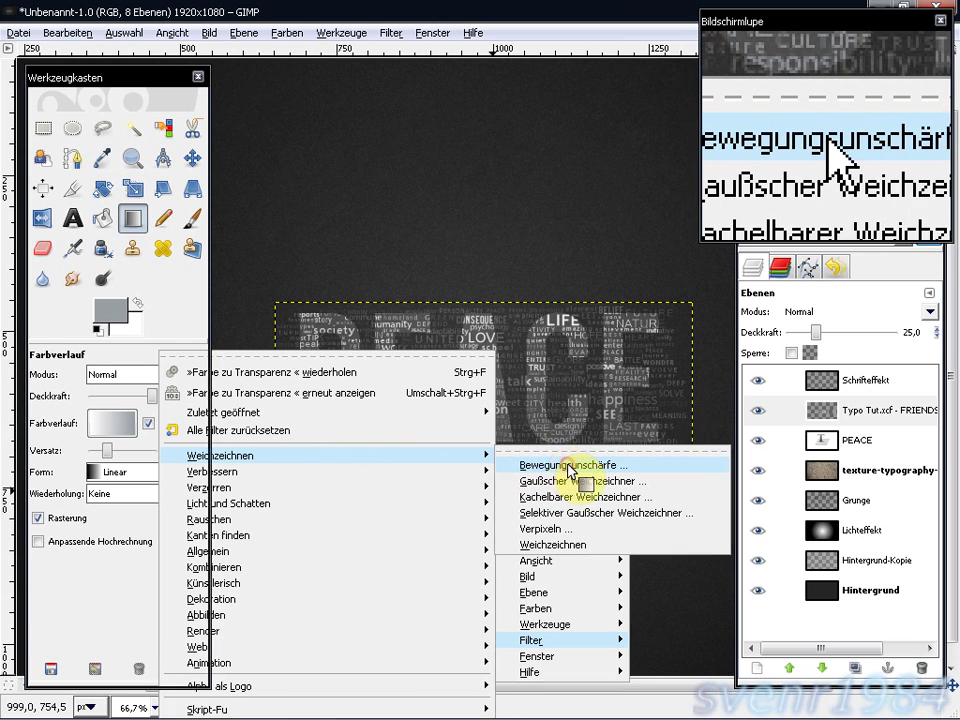
# - Apply Bewegungsunschärfe to the word cloud with length 2 and angle 180
pyautogui.click(568, 468)
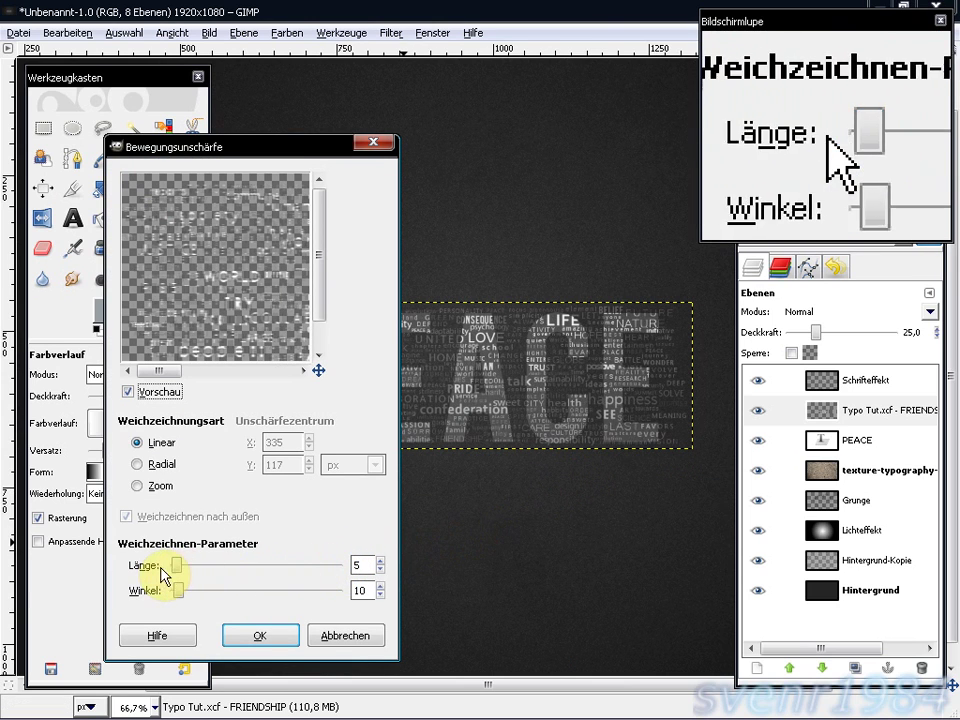
pyautogui.doubleClick(352, 566)
pyautogui.write('2')
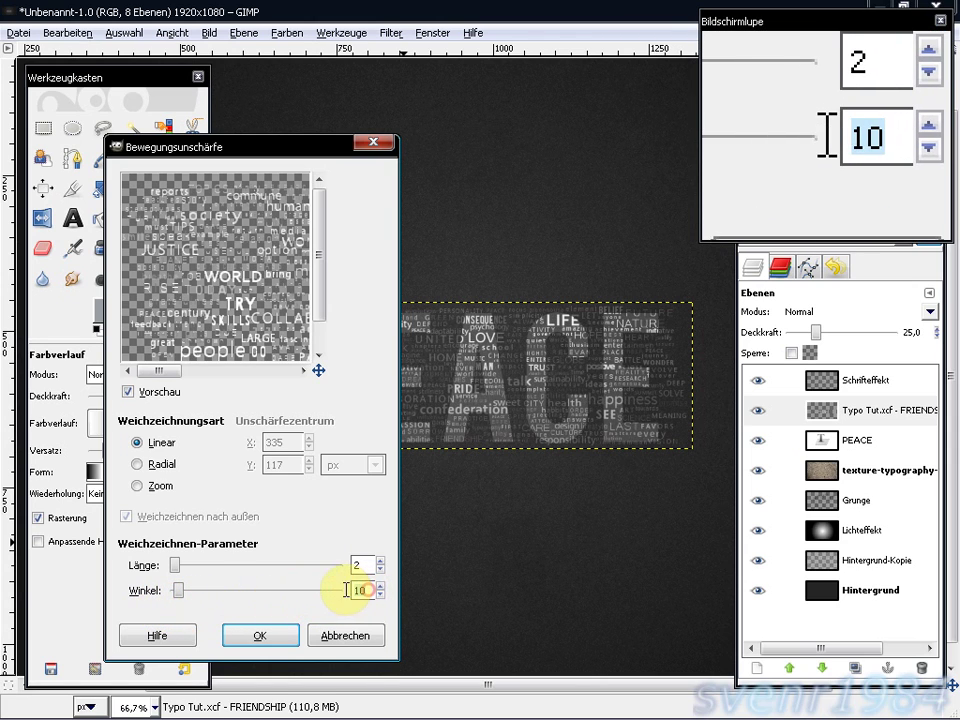
pyautogui.write('180')
pyautogui.press('Return')
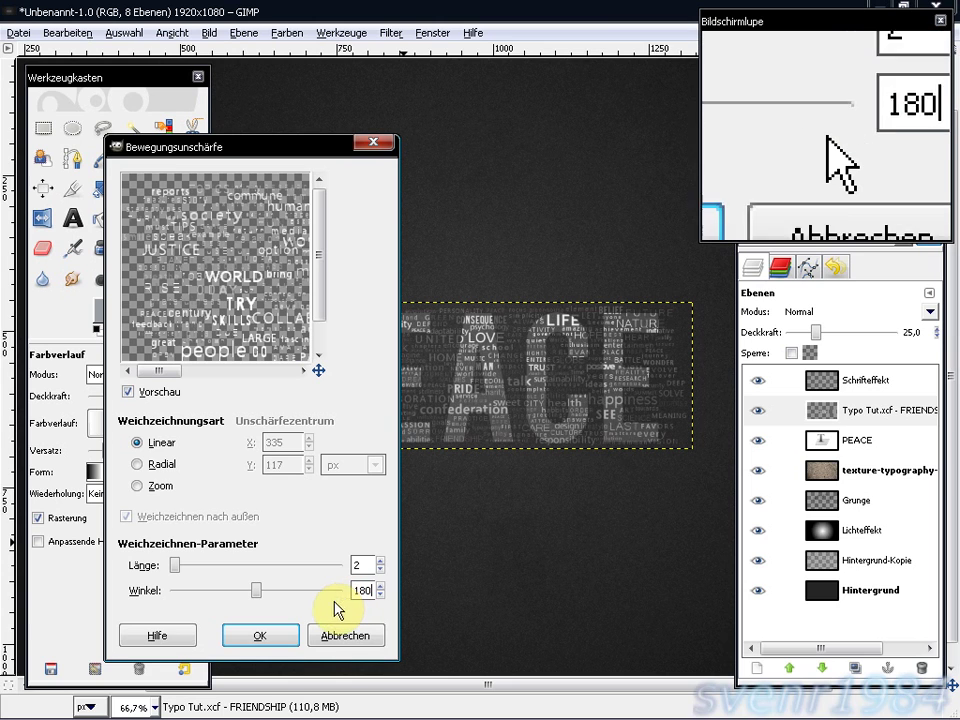
pyautogui.click(262, 636)
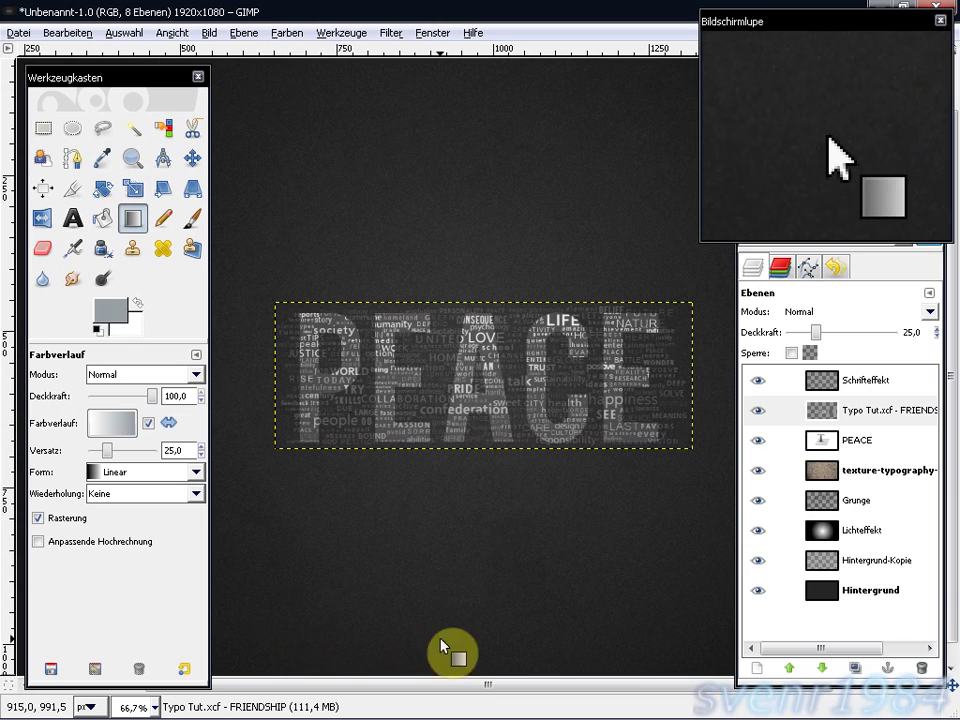
# - Set the PEACE layer's opacity to 4
pyautogui.click(850, 442)
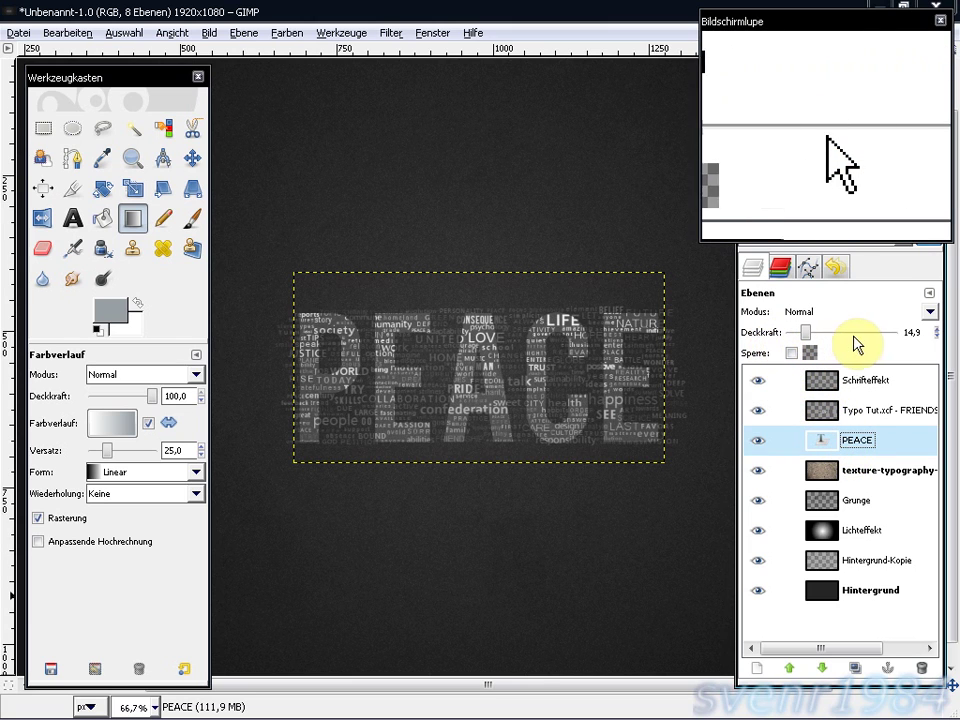
pyautogui.tripleClick(905, 333)
pyautogui.write('4')
pyautogui.press('Return')
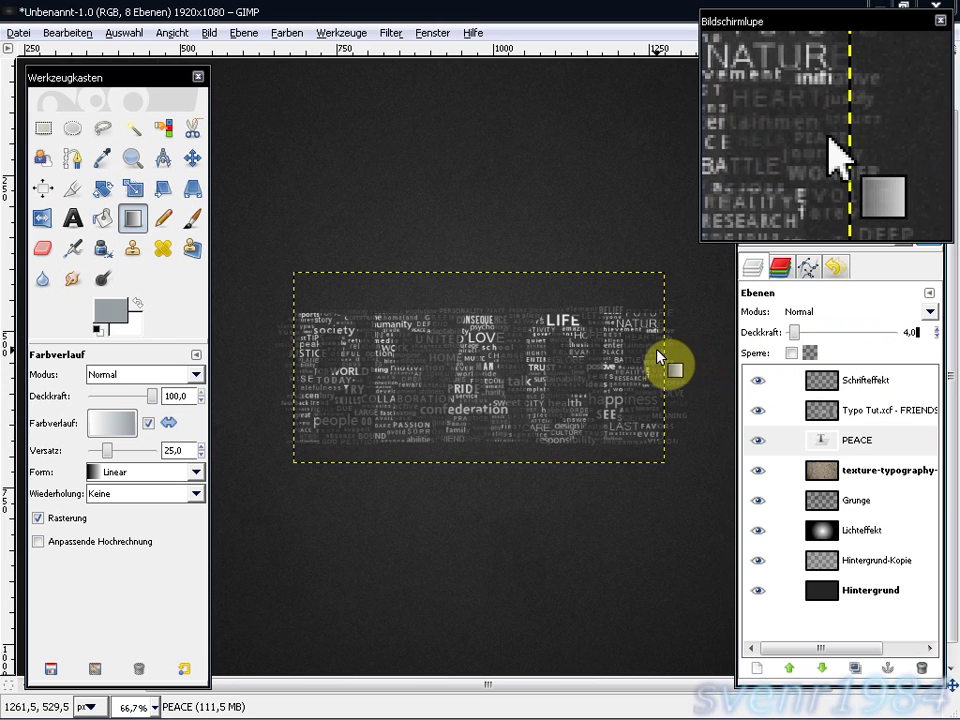
# - Fit the whole image in the window with Shift+Ctrl+J
pyautogui.hotkey('ctrl', 'shift', 'a')
pyautogui.hotkey('shift', 'ctrl', 'j')
pyautogui.scroll(-1, 645, 365)
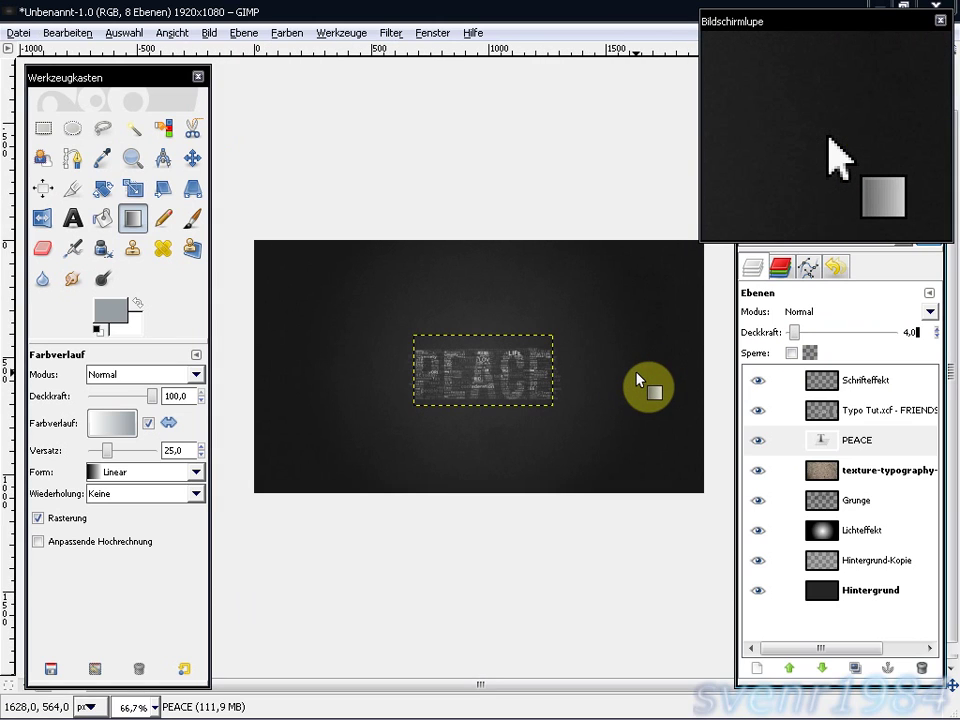